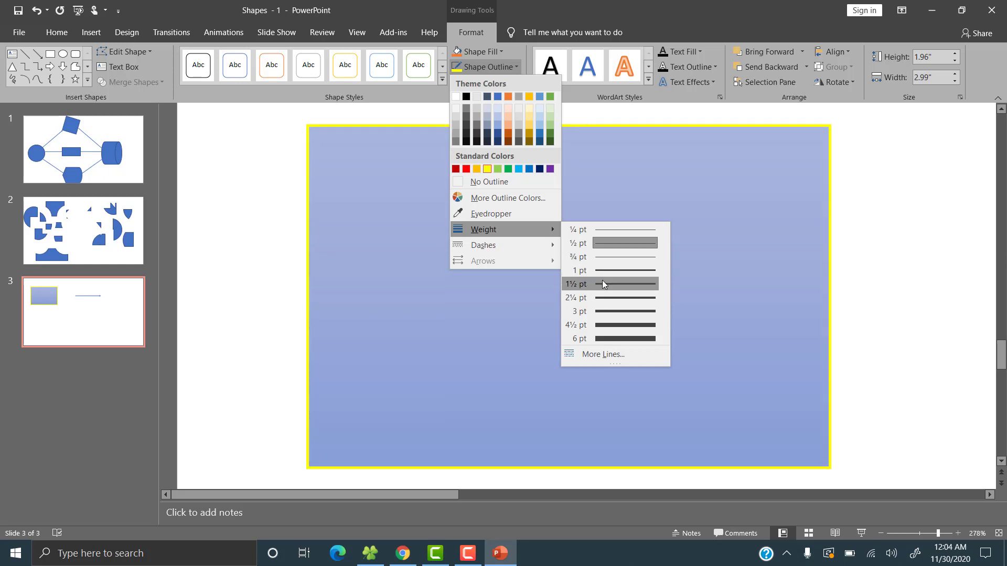
# Set the rectangle's outline weight to 1½ pt.
pyautogui.click(605, 324)
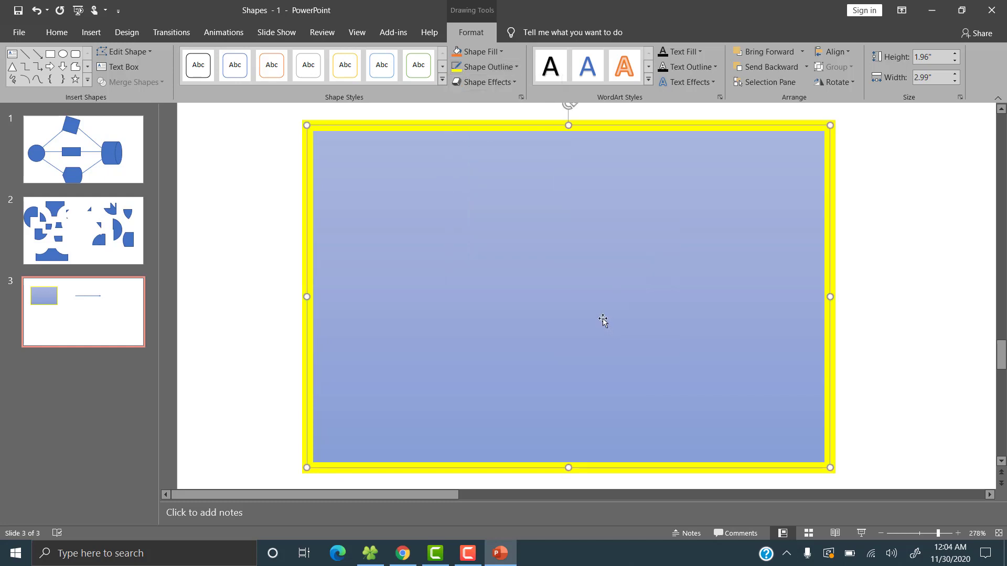
pyautogui.click(880, 534)
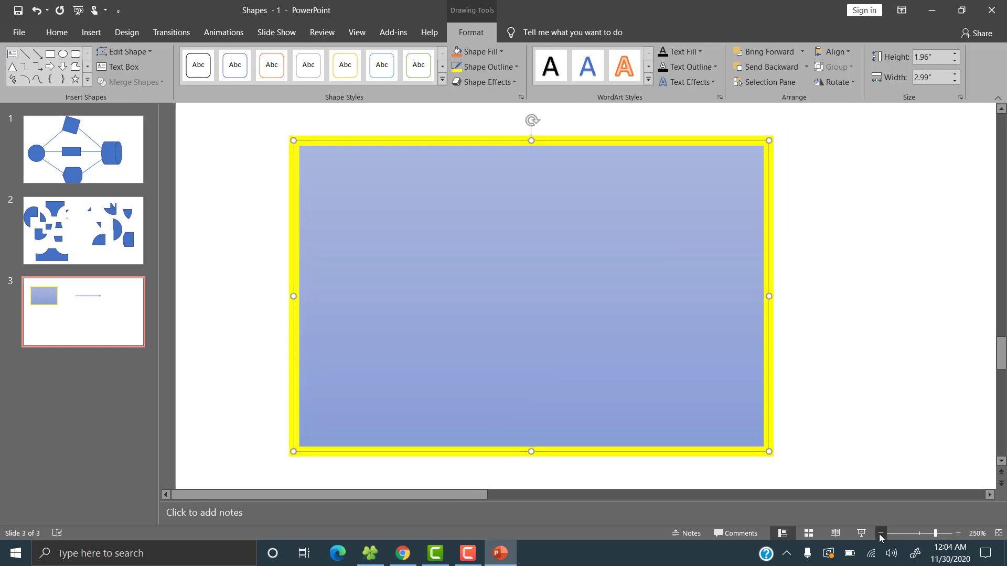
pyautogui.click(881, 533)
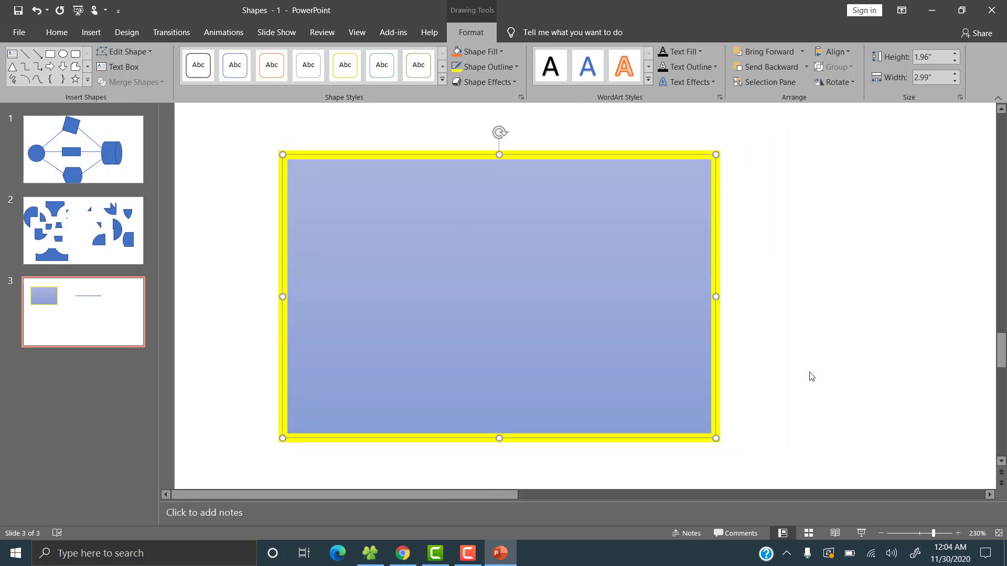
pyautogui.scroll(-10, 811, 376)
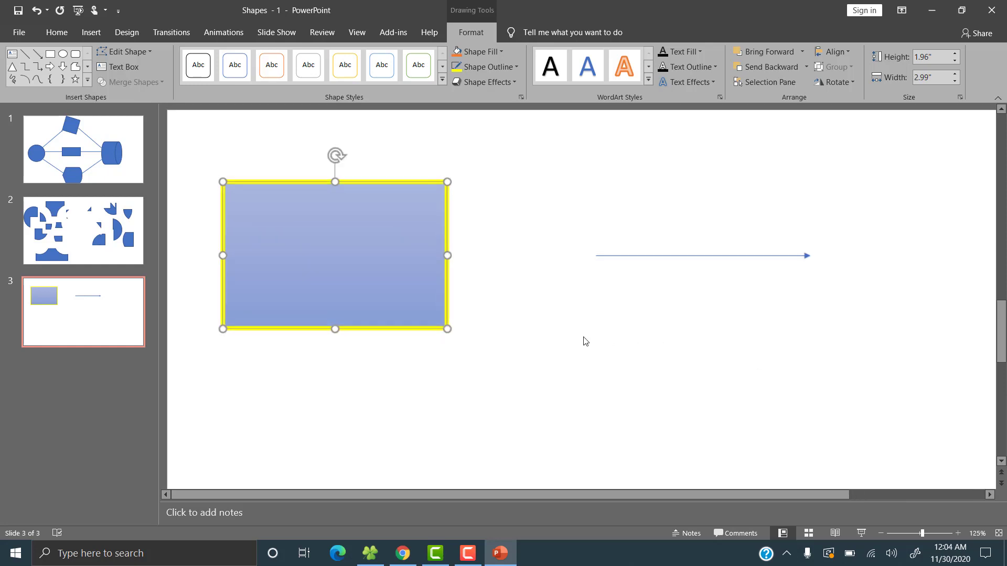
pyautogui.scroll(3, 585, 340)
pyautogui.scroll(-6, 581, 338)
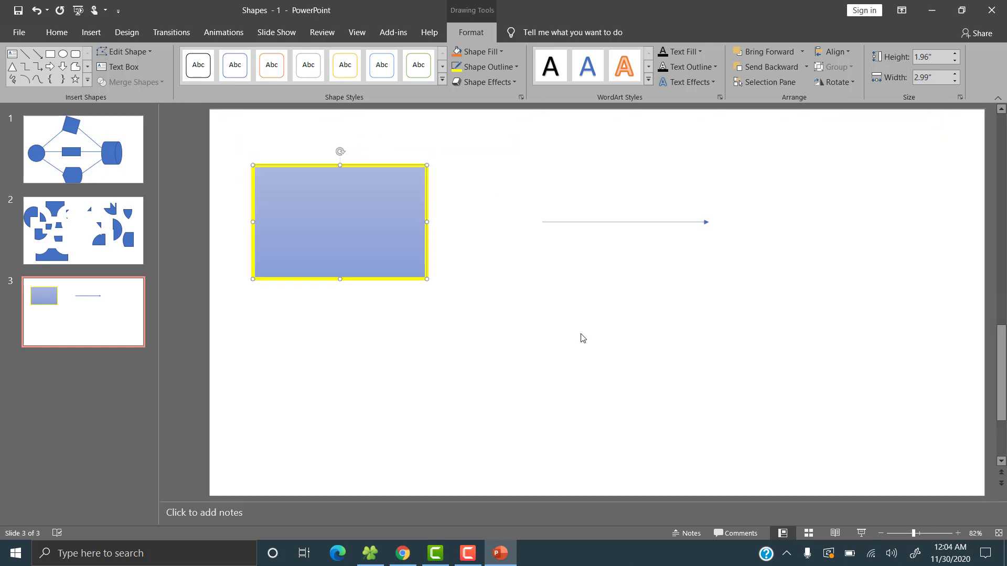
pyautogui.scroll(4, 535, 318)
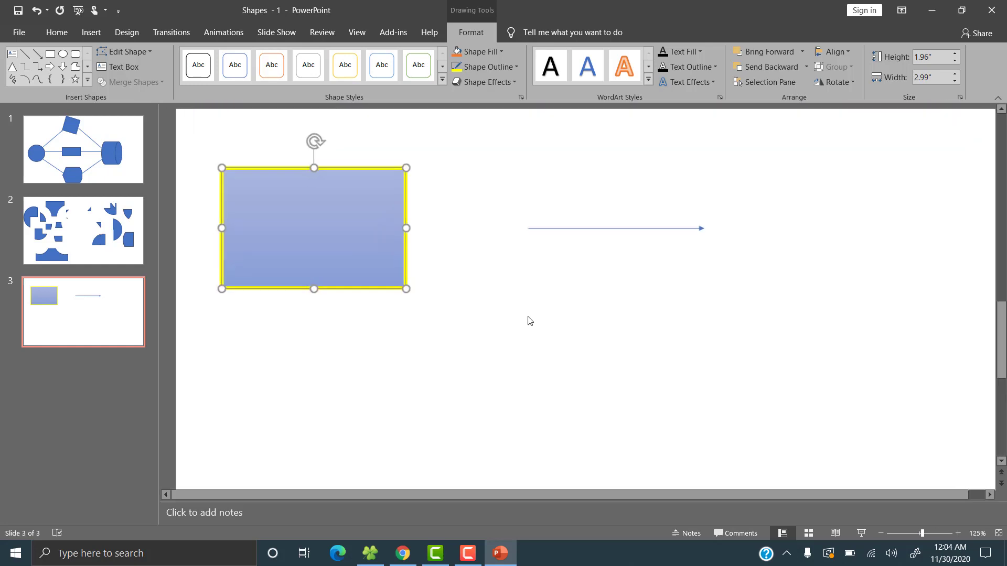
# Fill the rectangle with a dark gold theme color.
pyautogui.click(579, 310)
pyautogui.click(388, 252)
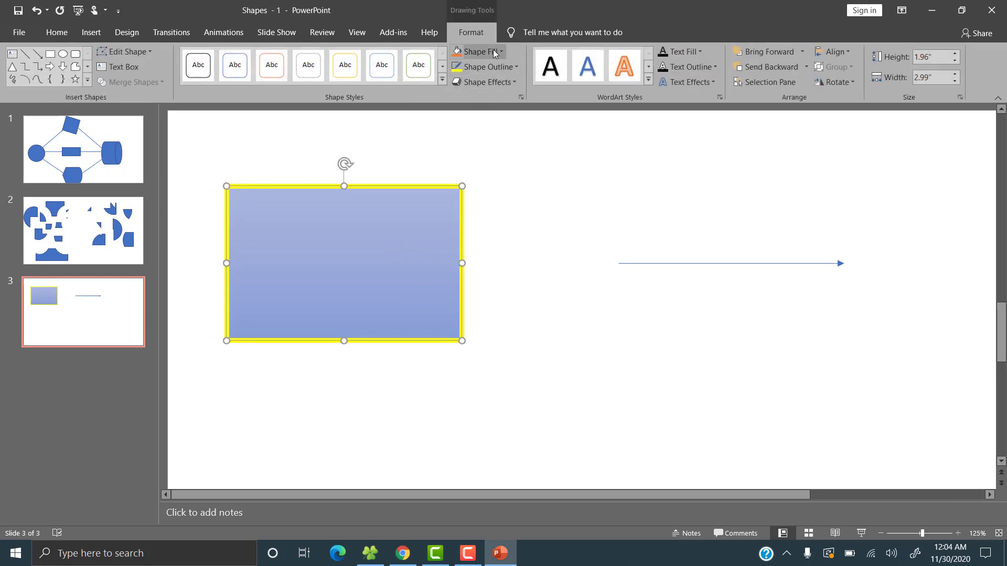
pyautogui.click(494, 51)
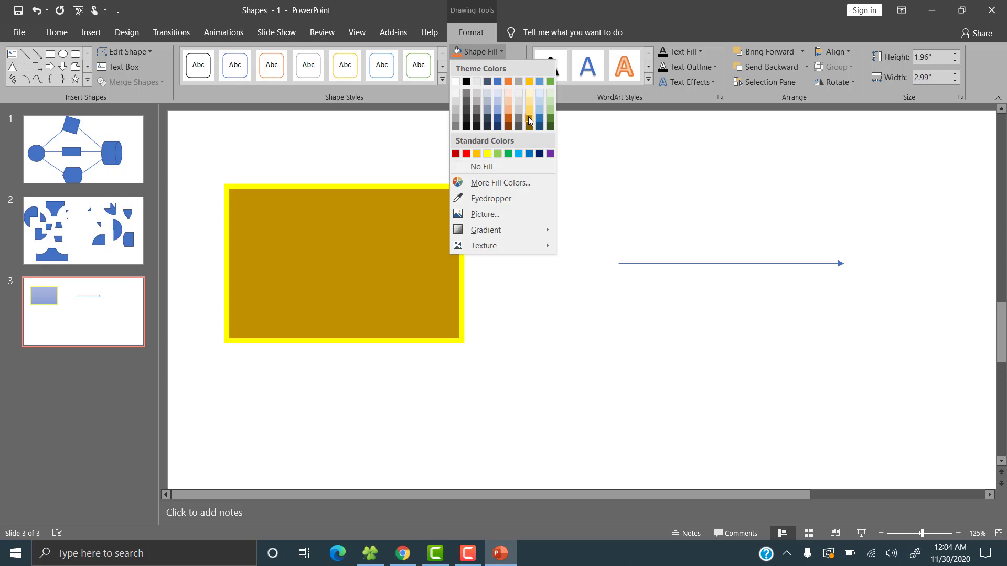
pyautogui.click(528, 116)
# Move the rectangle slightly upward and shift the arrow closer to it.
pyautogui.moveTo(364, 278); pyautogui.dragTo(351, 252)
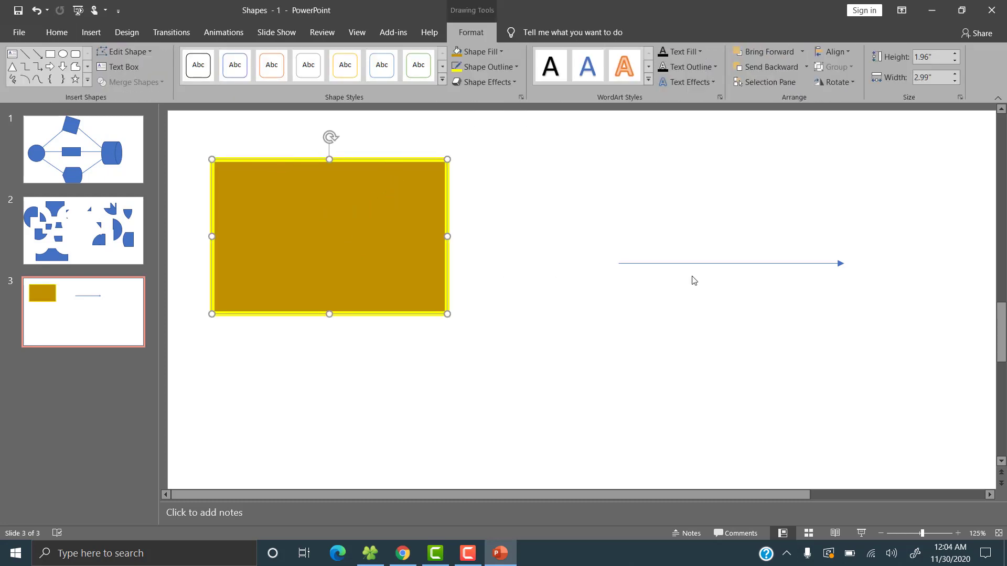
pyautogui.moveTo(693, 265); pyautogui.dragTo(558, 222)
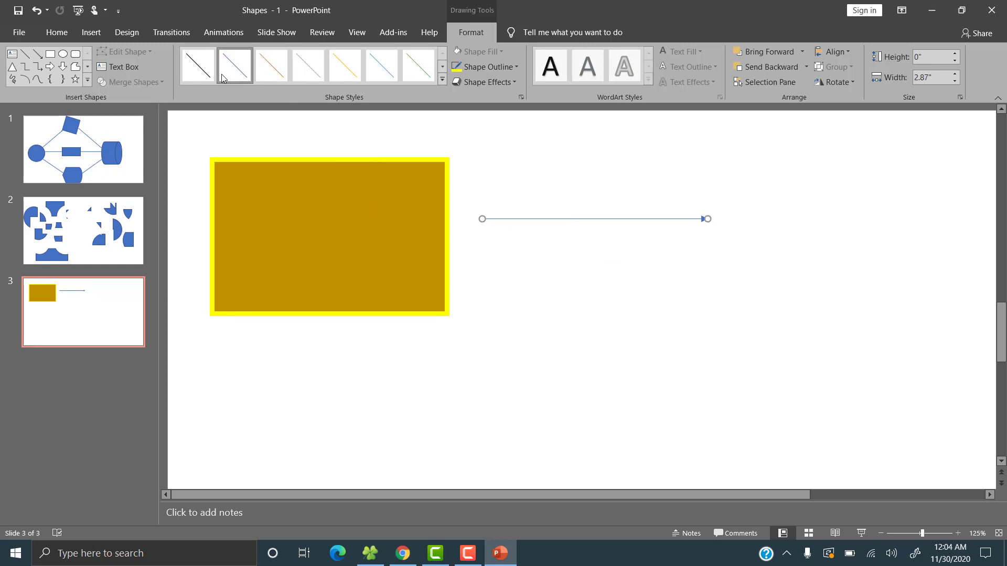
# Apply a blue arrow preset style to the line.
pyautogui.click(442, 79)
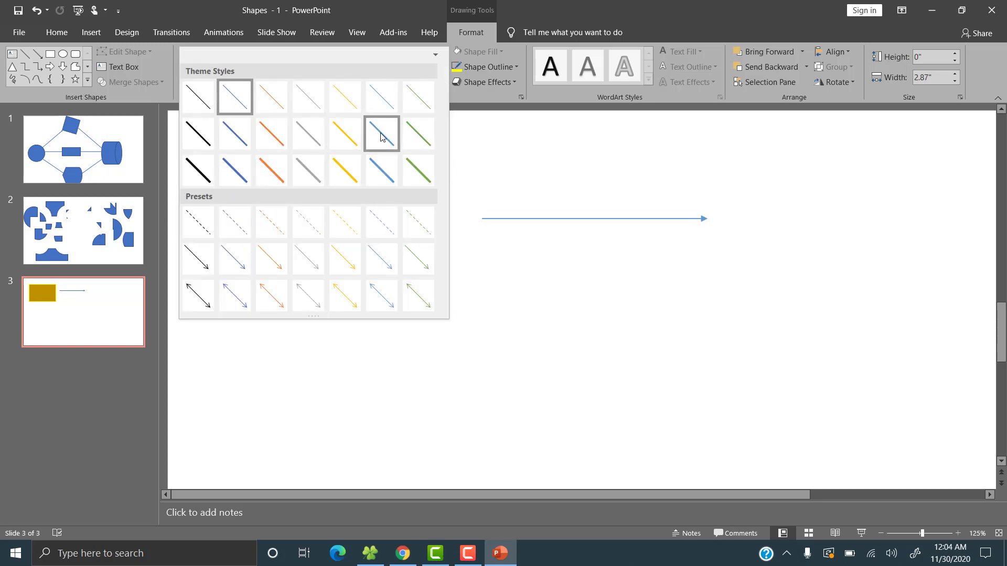
pyautogui.click(385, 102)
pyautogui.click(442, 80)
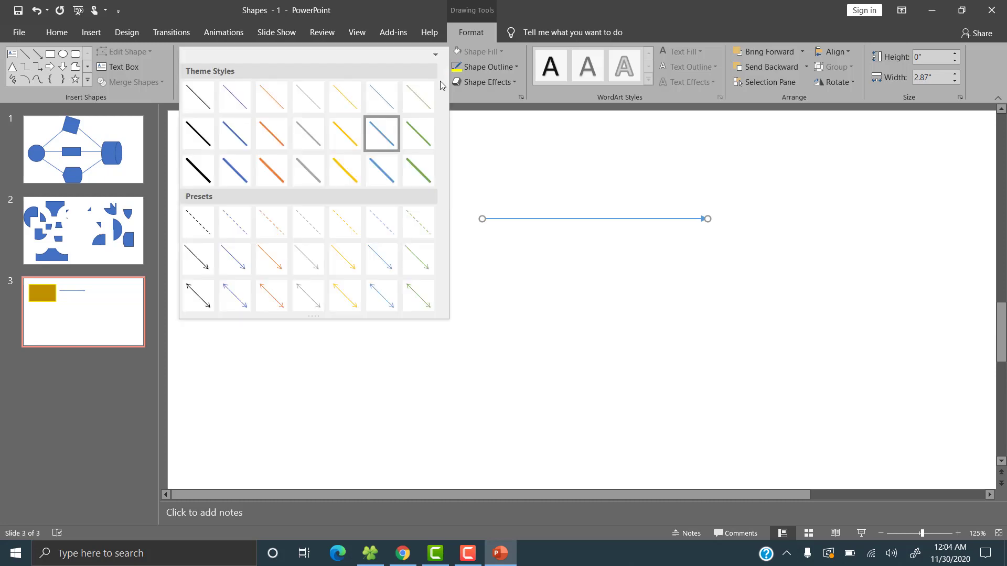
pyautogui.click(243, 256)
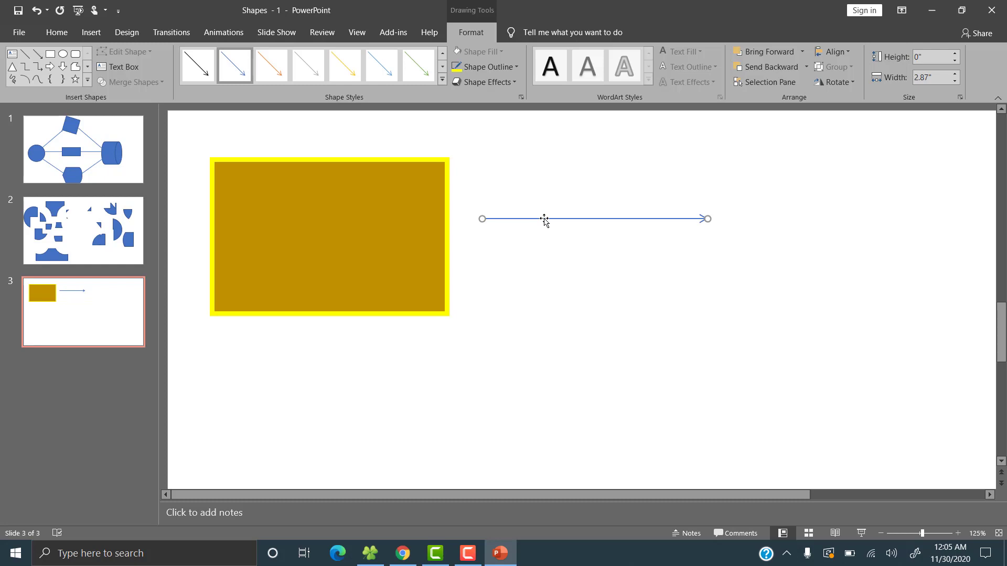
# Set the arrow's outline color to a dark blue theme color.
pyautogui.click(344, 234)
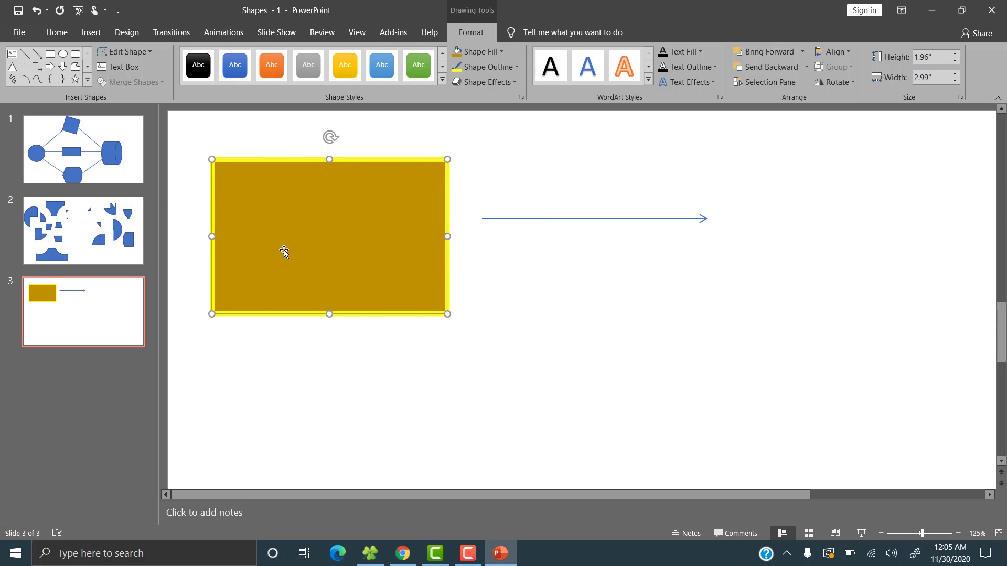
pyautogui.click(547, 219)
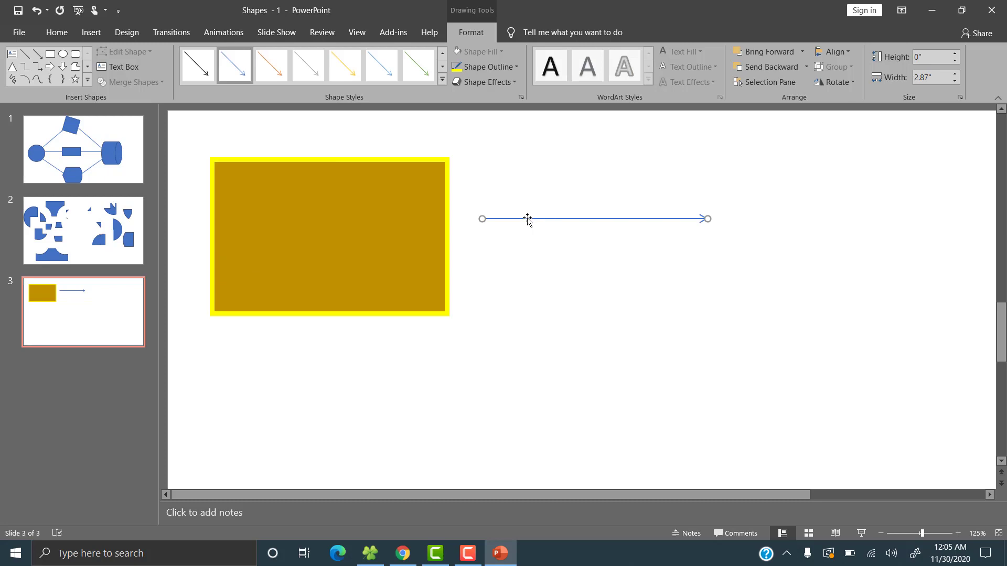
pyautogui.click(517, 68)
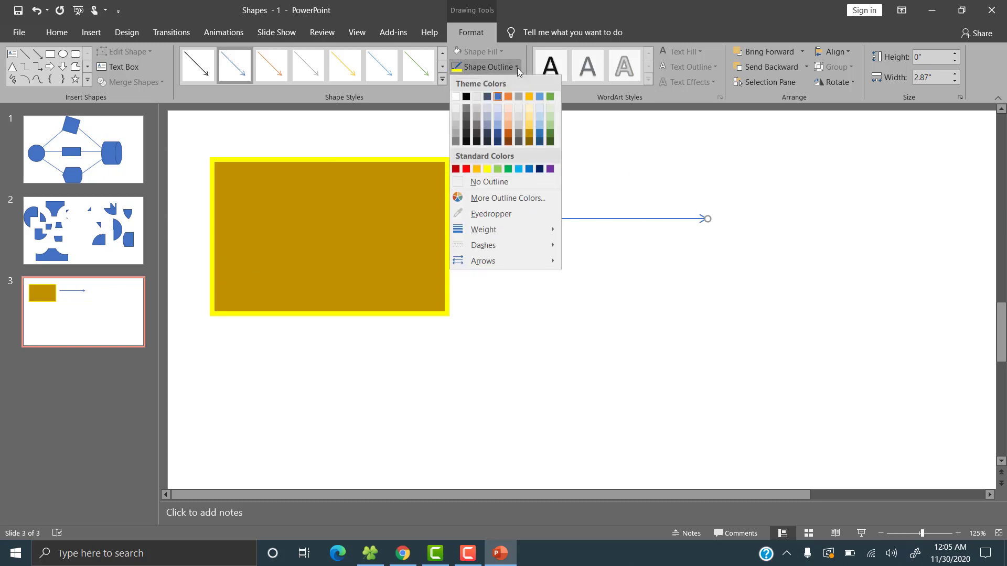
pyautogui.click(539, 142)
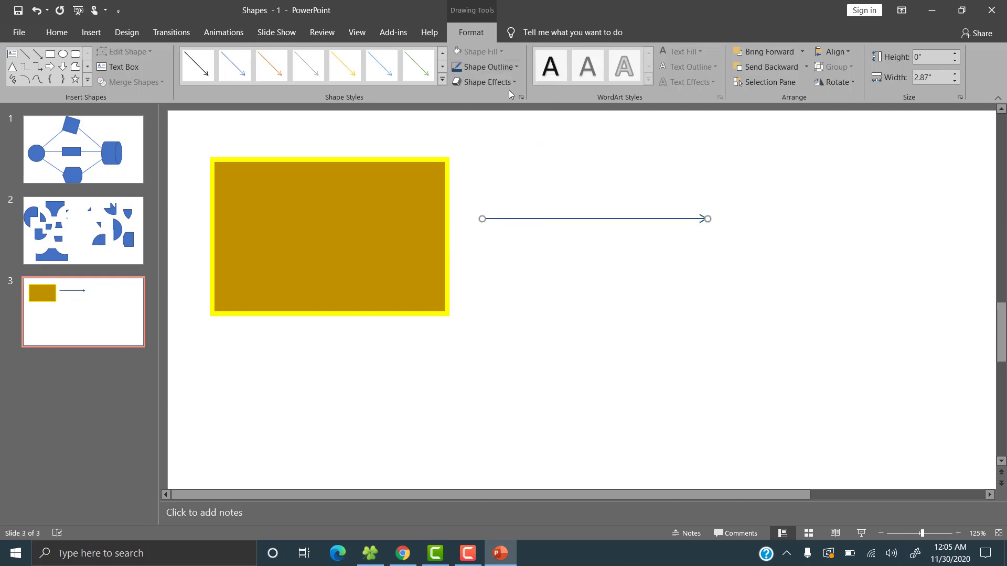
# Set the arrow's line weight to 4½ pt.
pyautogui.click(514, 68)
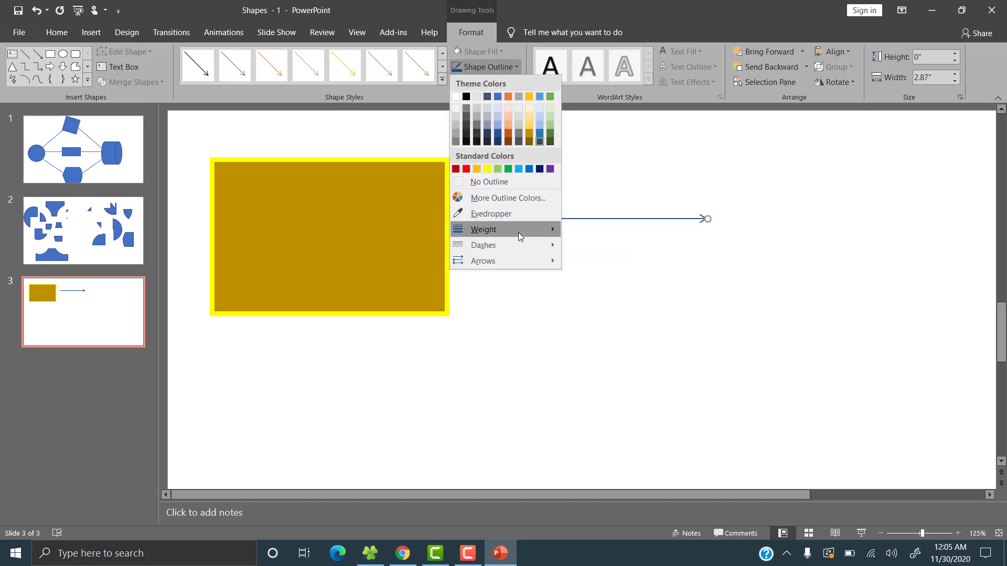
pyautogui.moveTo(518, 231)
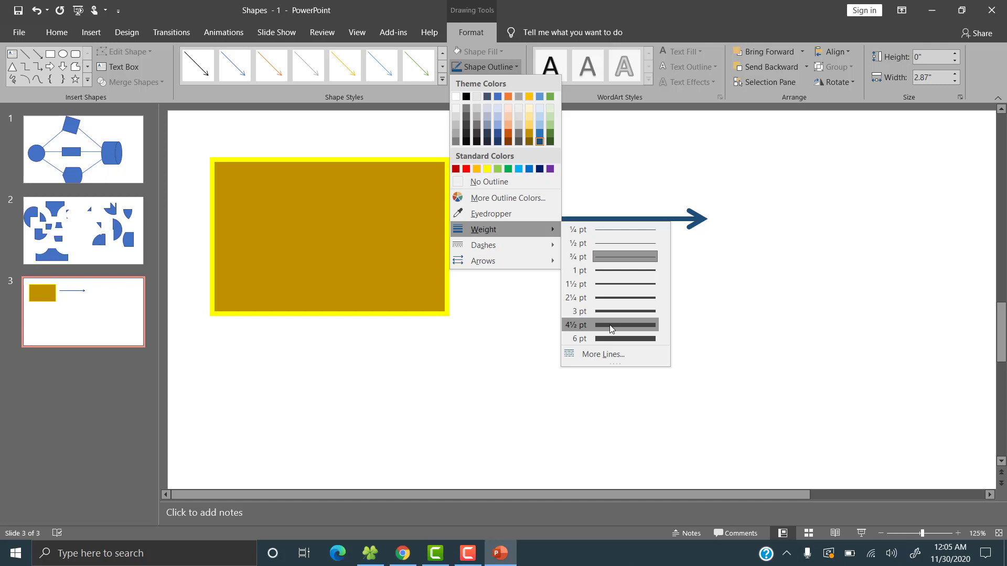
pyautogui.click(610, 326)
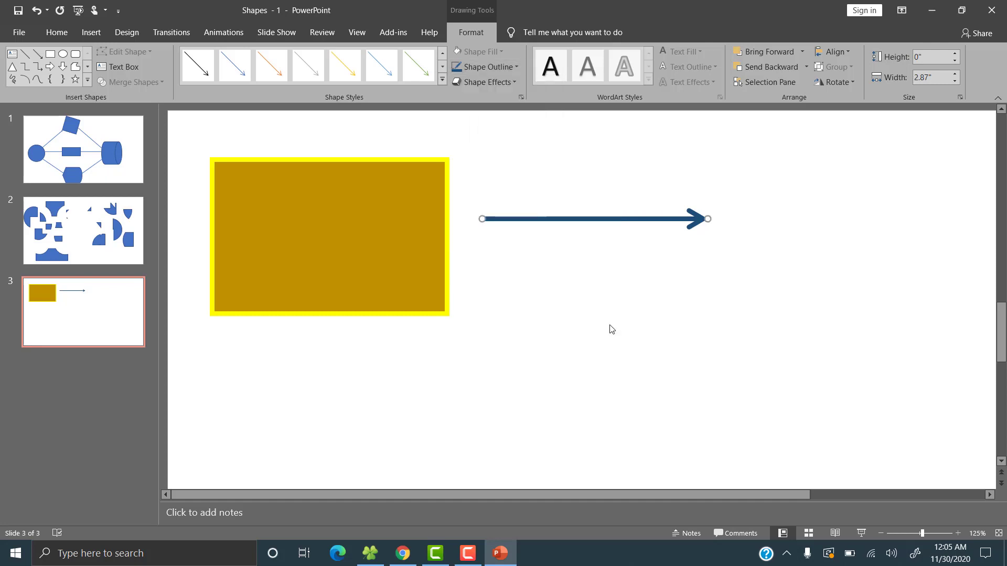
# Move the arrow to the right and nudge the rectangle slightly rightward.
pyautogui.click(583, 314)
pyautogui.moveTo(576, 220); pyautogui.dragTo(745, 212)
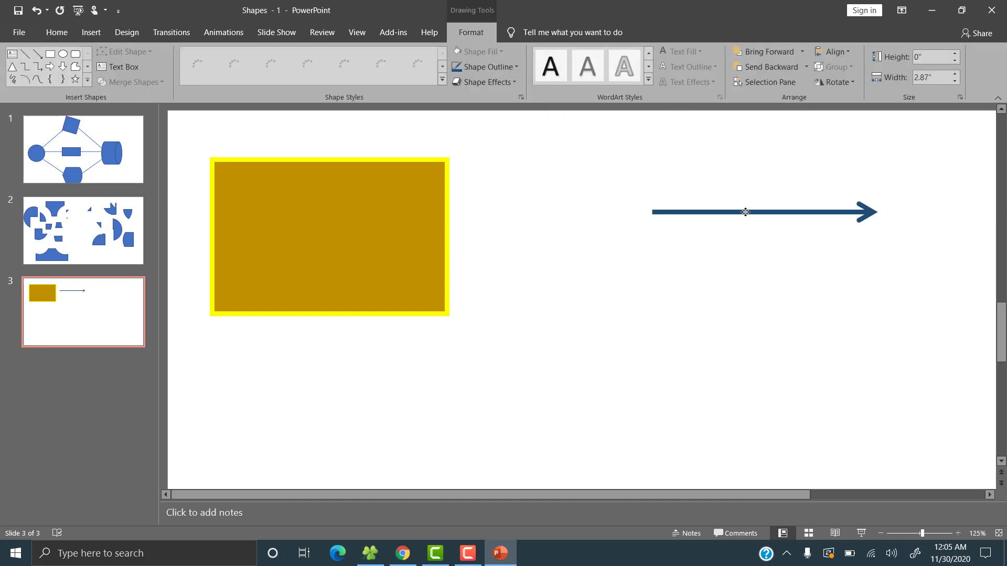
pyautogui.moveTo(349, 224); pyautogui.dragTo(376, 217)
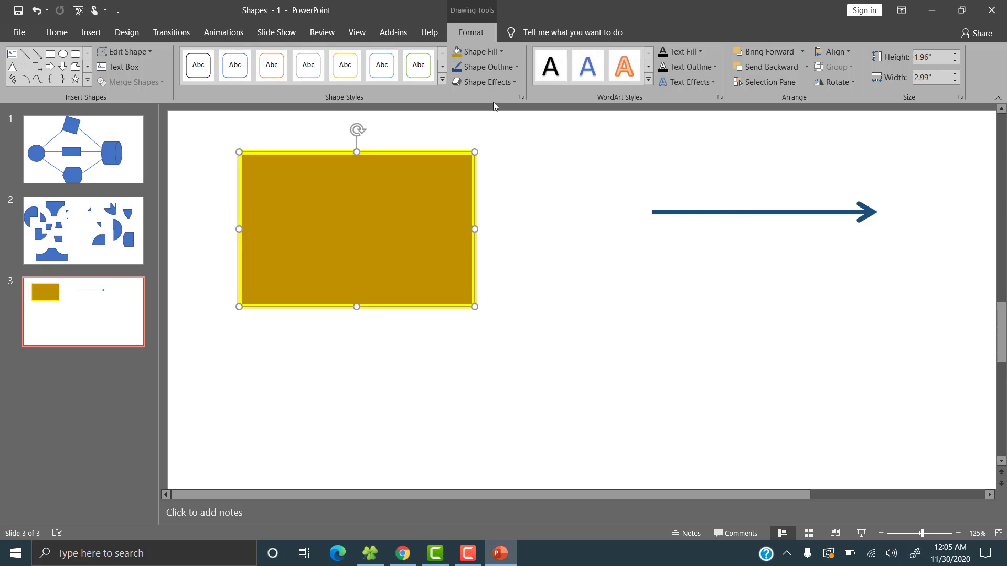
# Apply an outer offset shadow to the rectangle.
pyautogui.click(515, 85)
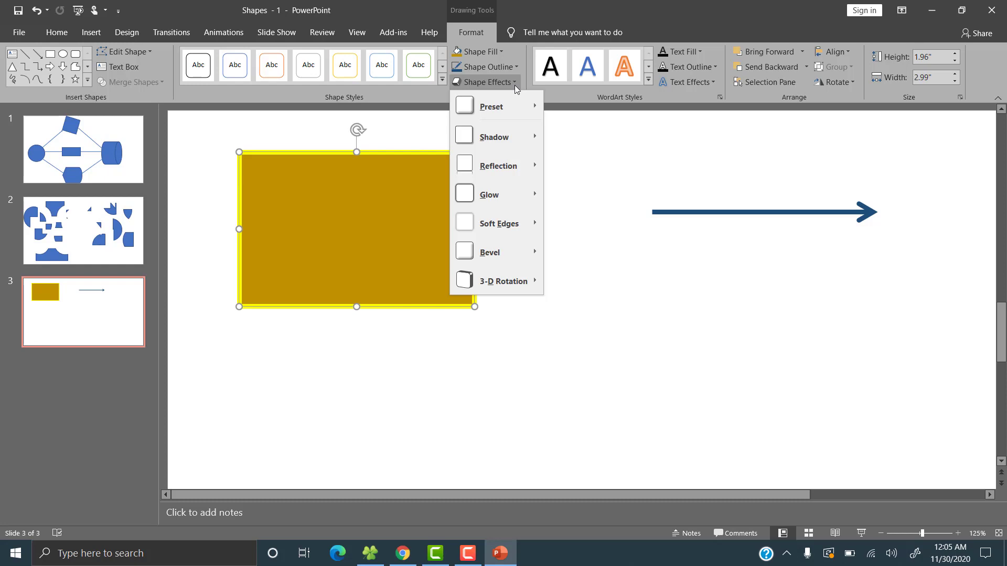
pyautogui.moveTo(519, 101)
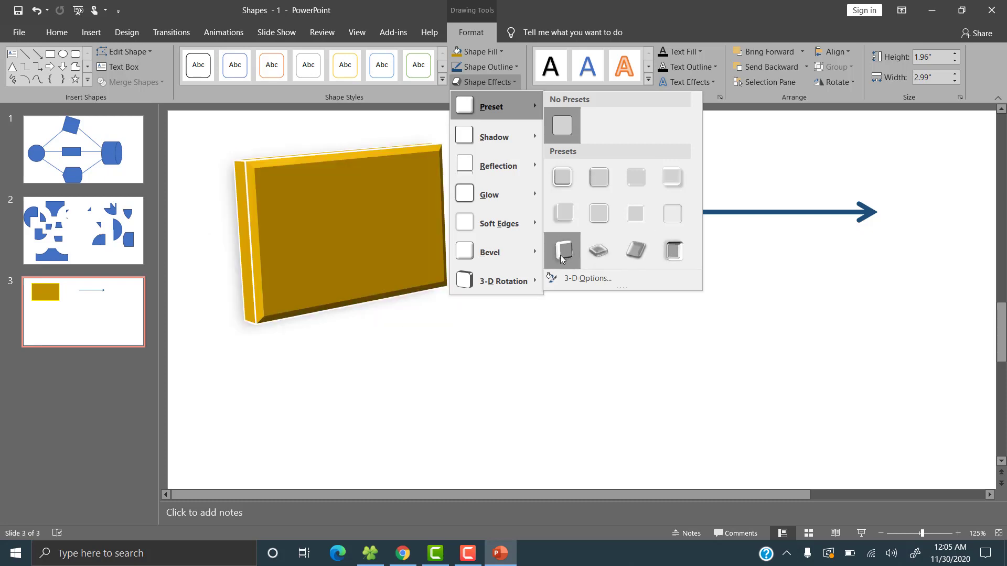
pyautogui.moveTo(526, 144)
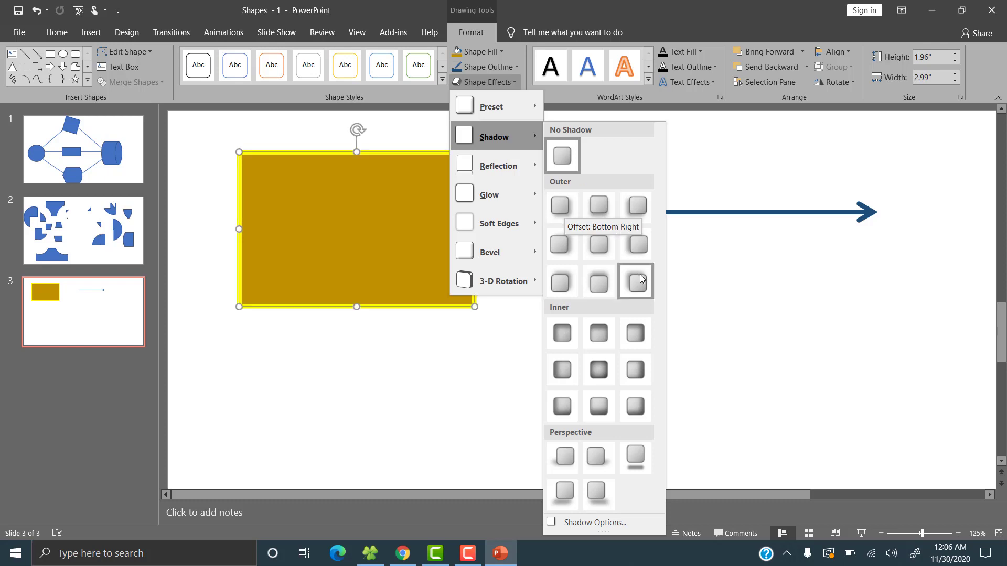
pyautogui.click(600, 208)
pyautogui.click(533, 343)
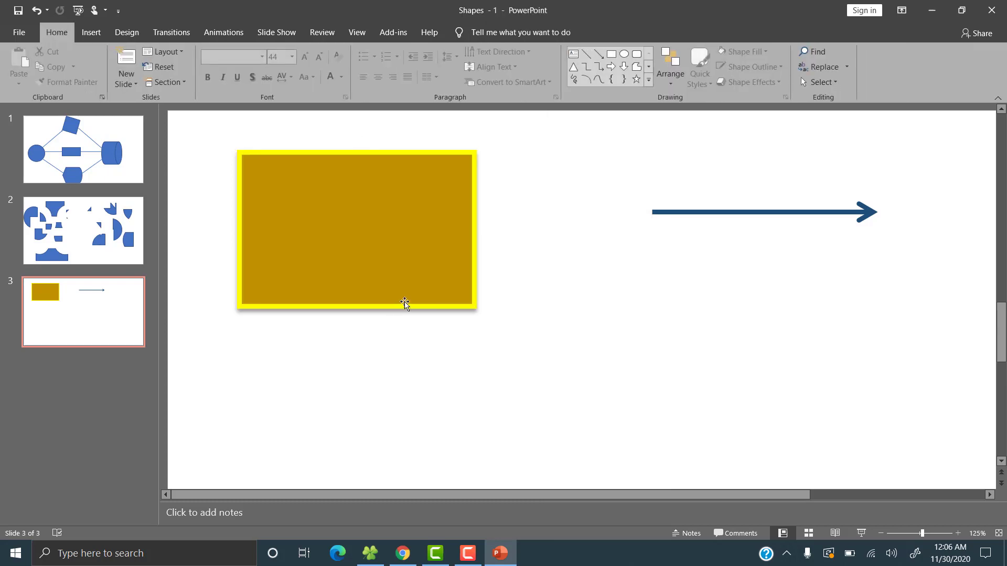
# Move the arrow left and apply an outer offset shadow to it.
pyautogui.click(471, 314)
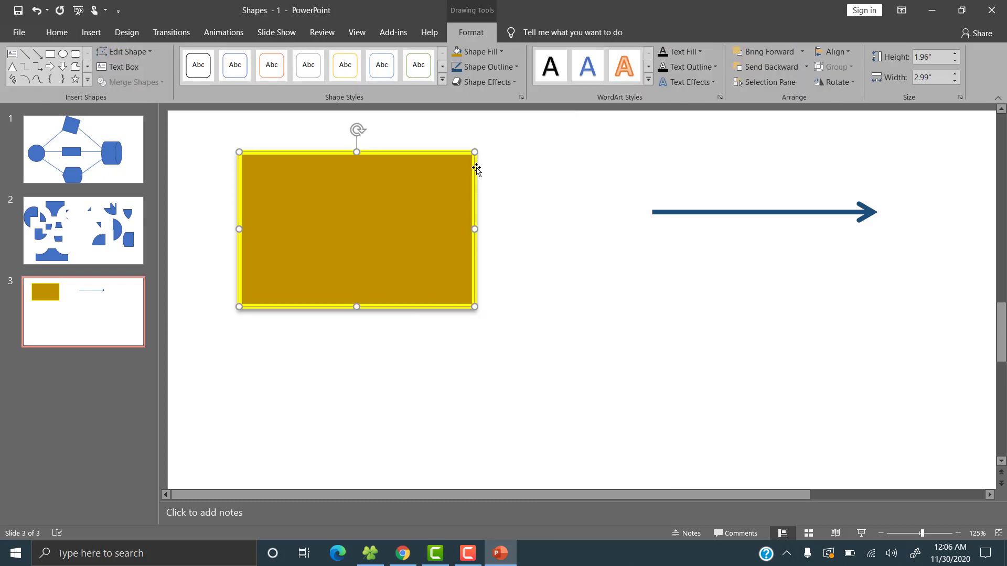
pyautogui.click(533, 347)
pyautogui.click(687, 211)
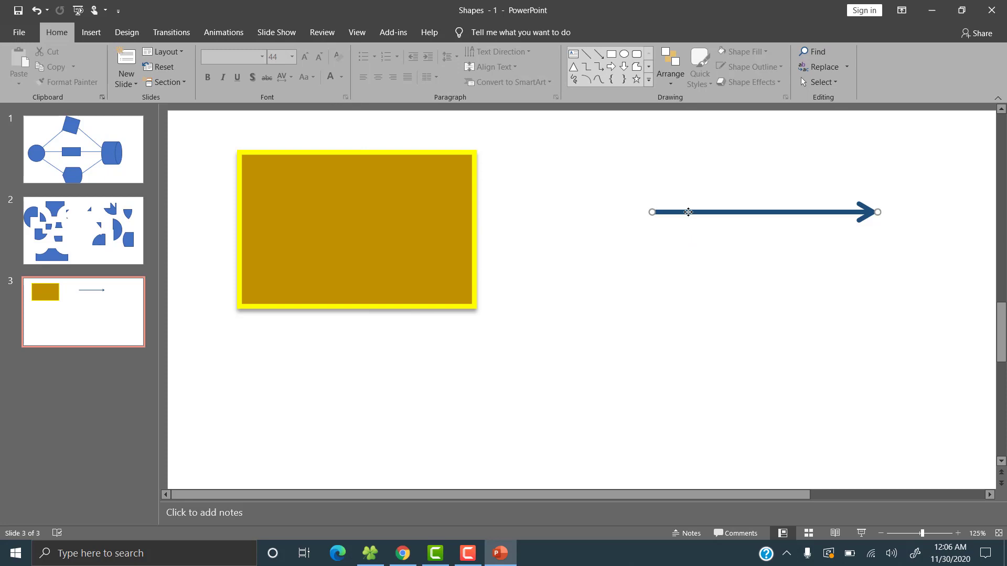
pyautogui.moveTo(688, 211); pyautogui.dragTo(562, 209)
pyautogui.click(506, 84)
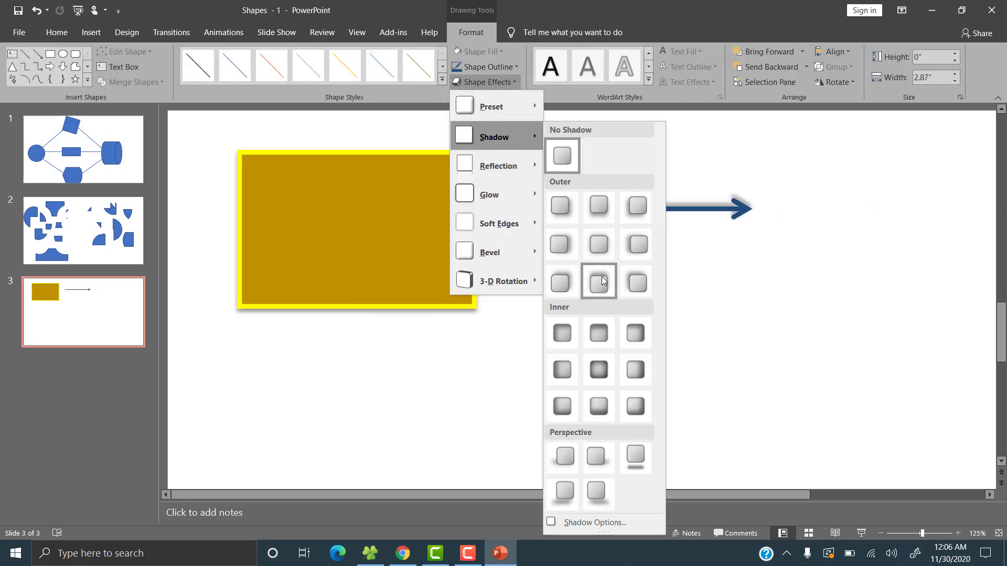
pyautogui.click(600, 279)
pyautogui.click(681, 262)
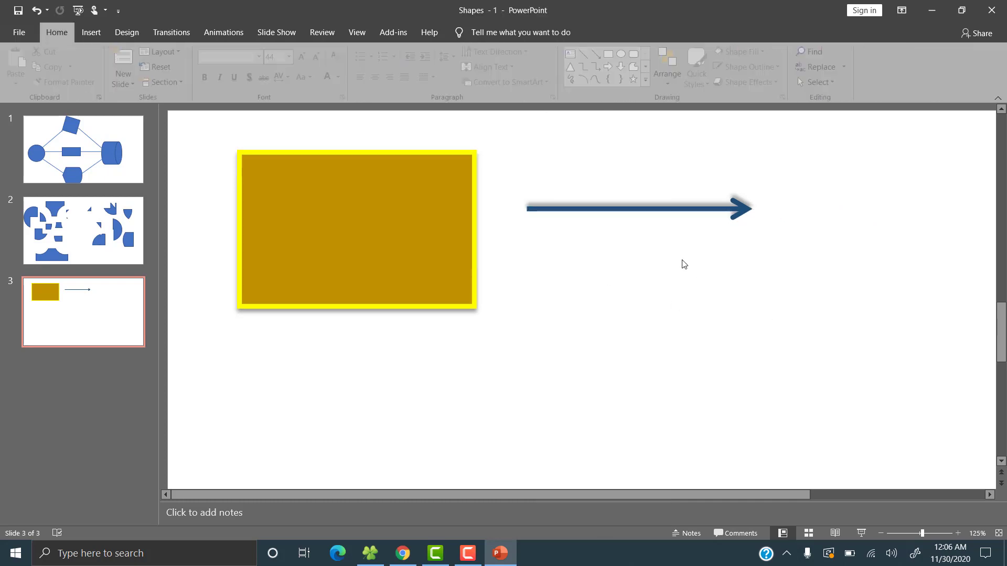
# Place the arrow's tail against the rectangle's right edge.
pyautogui.moveTo(634, 212); pyautogui.dragTo(585, 230)
pyautogui.click(589, 325)
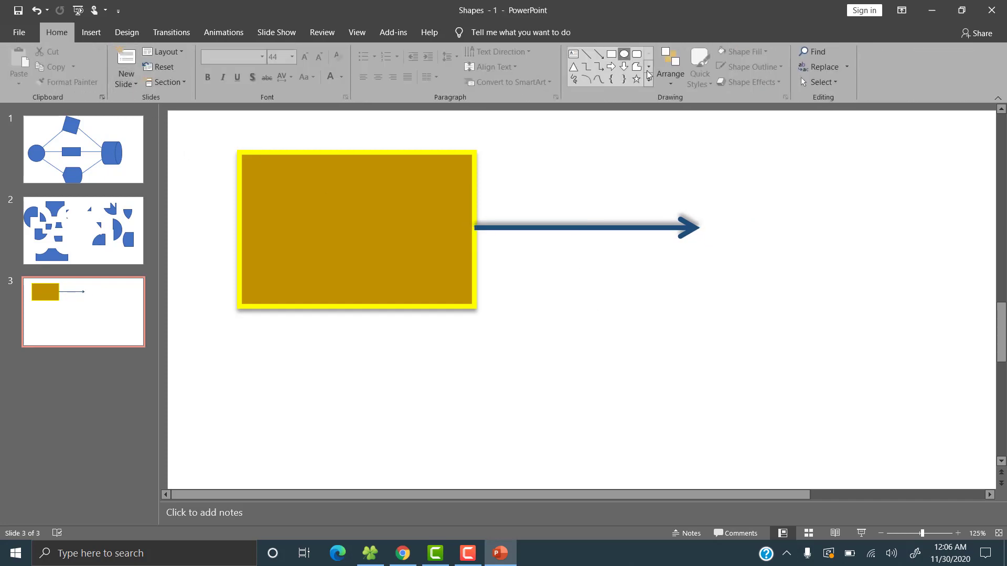
# Draw a circle about 1.36 by 1.33 inches and position it touching the arrowhead.
pyautogui.click(623, 53)
pyautogui.moveTo(739, 177); pyautogui.dragTo(845, 284)
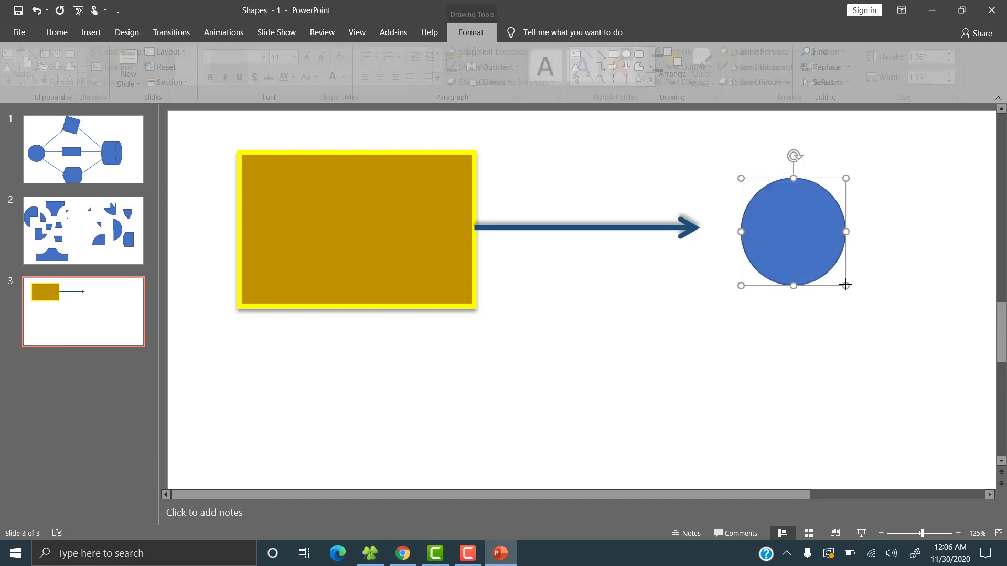
pyautogui.moveTo(786, 234); pyautogui.dragTo(764, 233)
pyautogui.click(517, 71)
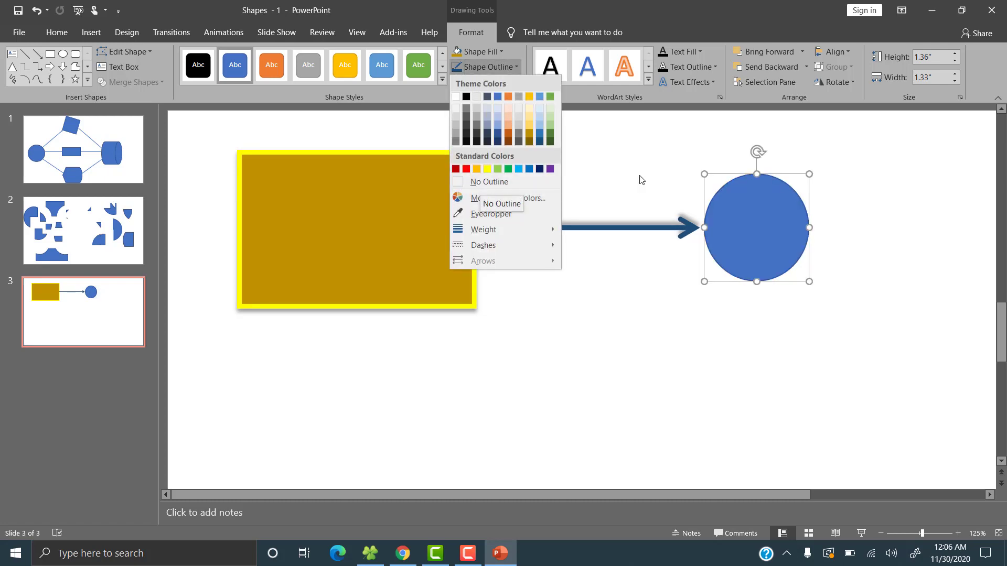
pyautogui.click(644, 206)
pyautogui.click(428, 197)
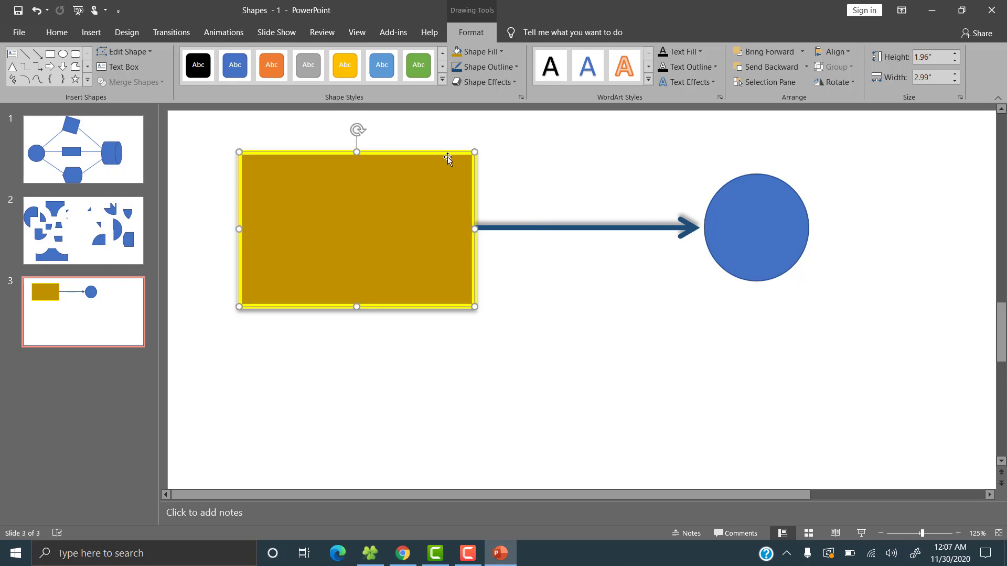
pyautogui.click(753, 236)
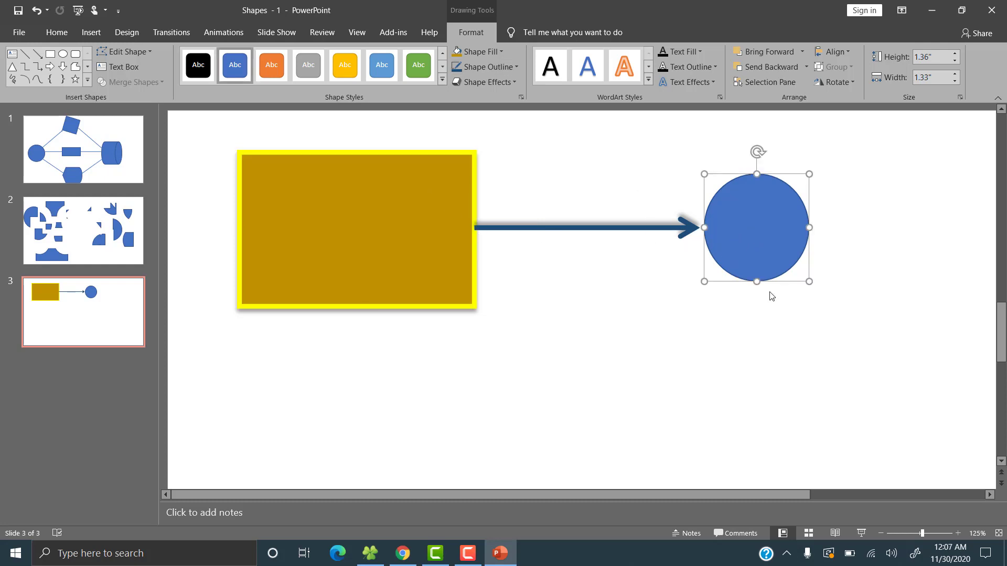
# Remove the circle's outline.
pyautogui.keyDown('ctrl'); pyautogui.scroll(5, 789, 328); pyautogui.keyUp('ctrl')
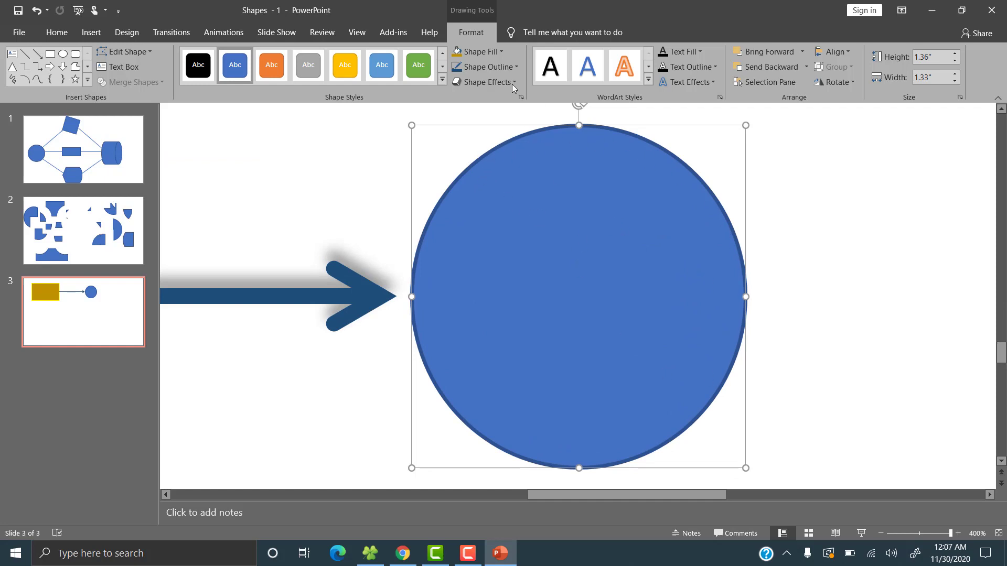
pyautogui.click(490, 66)
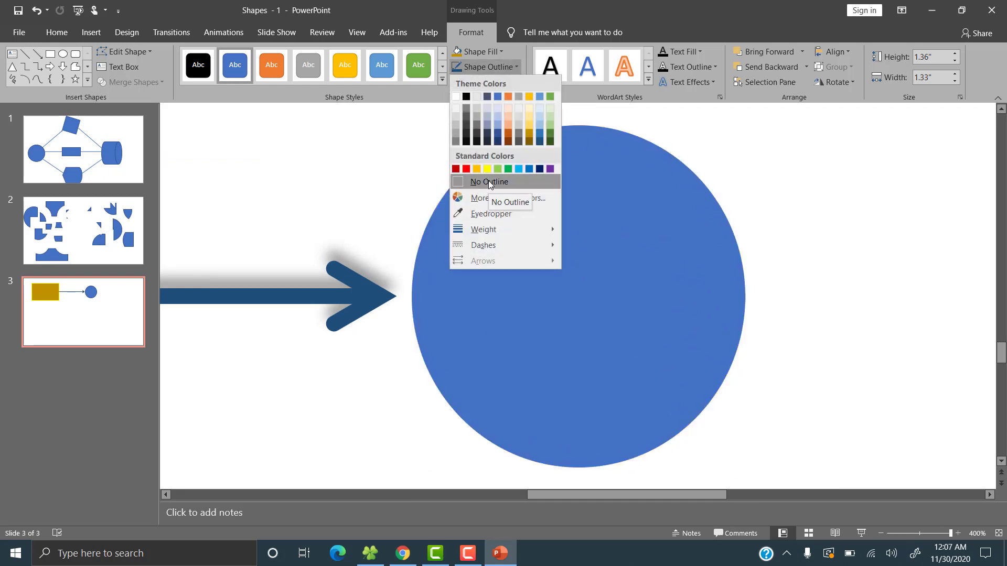
pyautogui.click(488, 182)
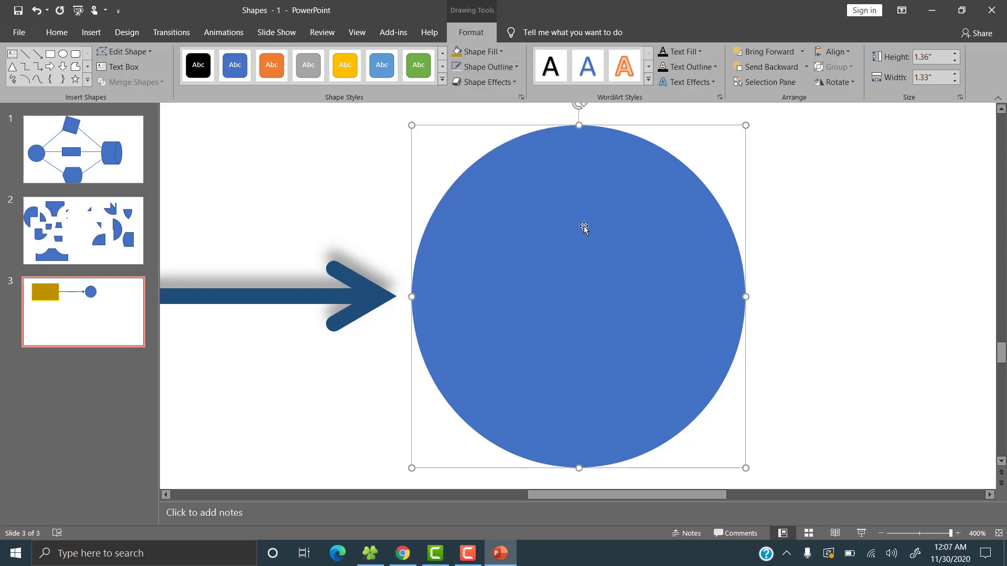